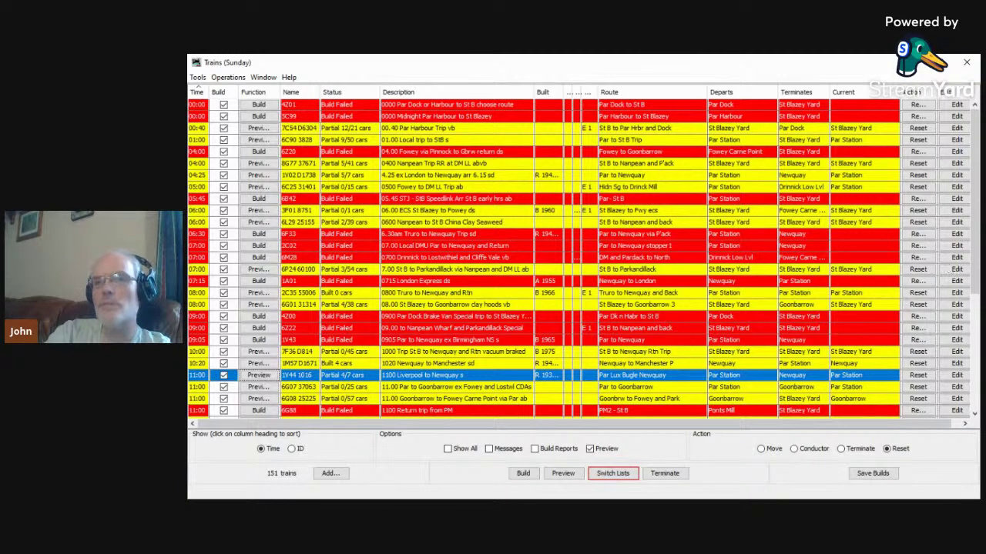
- Restore the Trains window from full size and extend its height so that more train rows fit
left_click(939, 62)
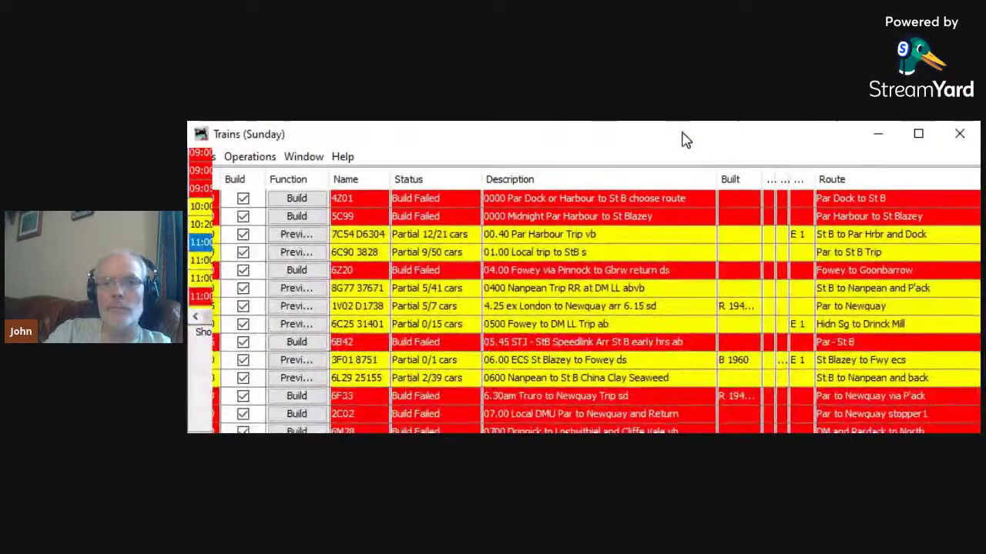
left_click_drag(683, 134, 682, 140)
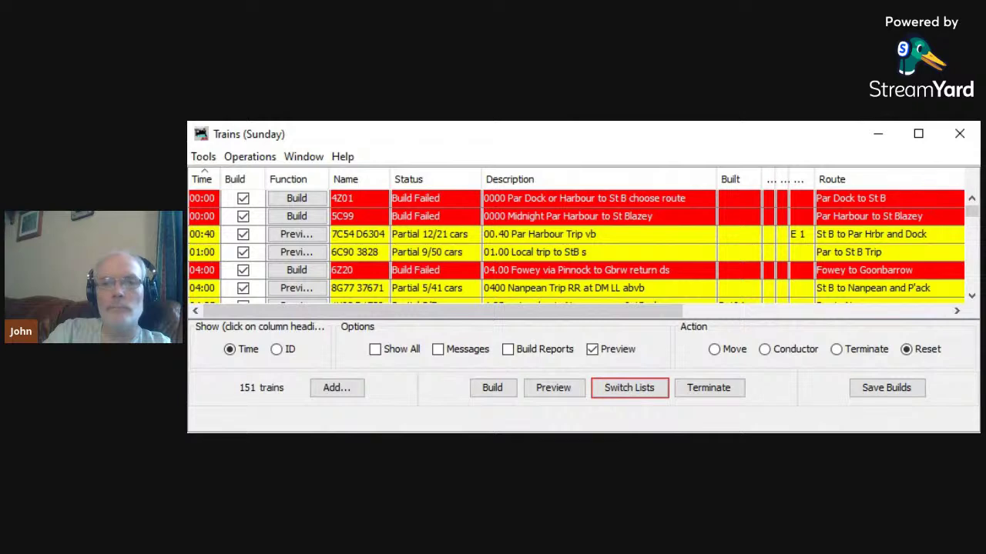
left_click_drag(974, 432, 975, 530)
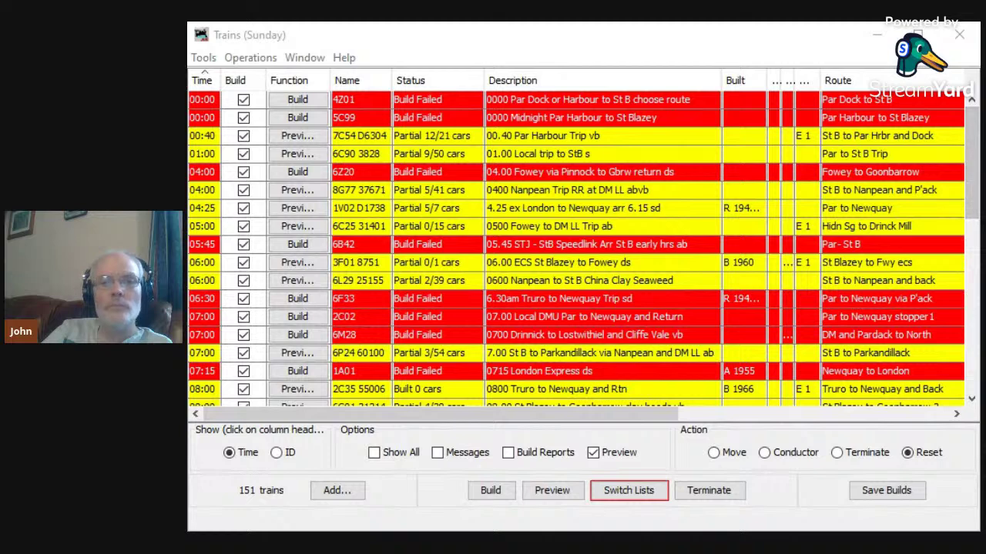
- Highlight individual trains in the list, ending with the 00.40 Par Harbour Trip
left_click(684, 250)
left_click(684, 250)
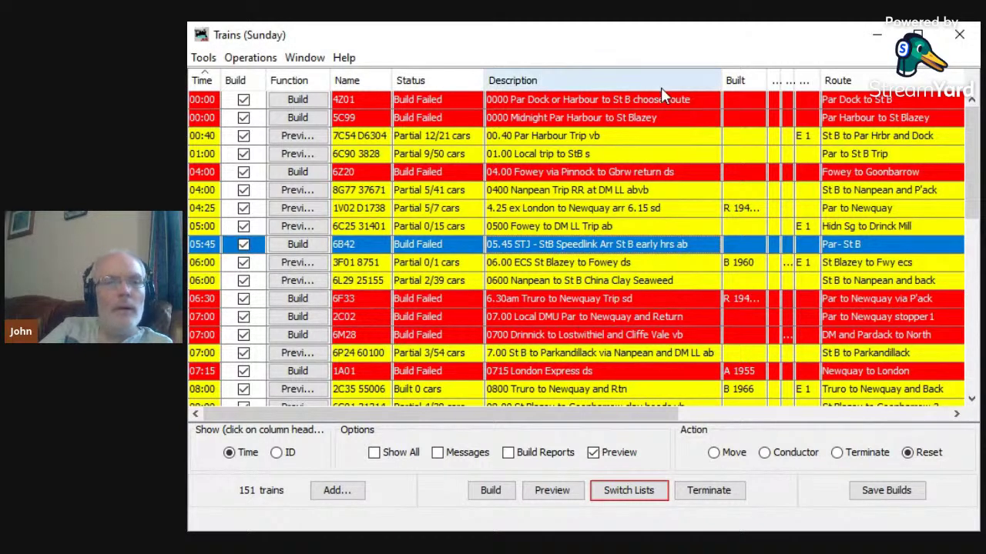
left_click(352, 158)
left_click(351, 136)
left_click(348, 154)
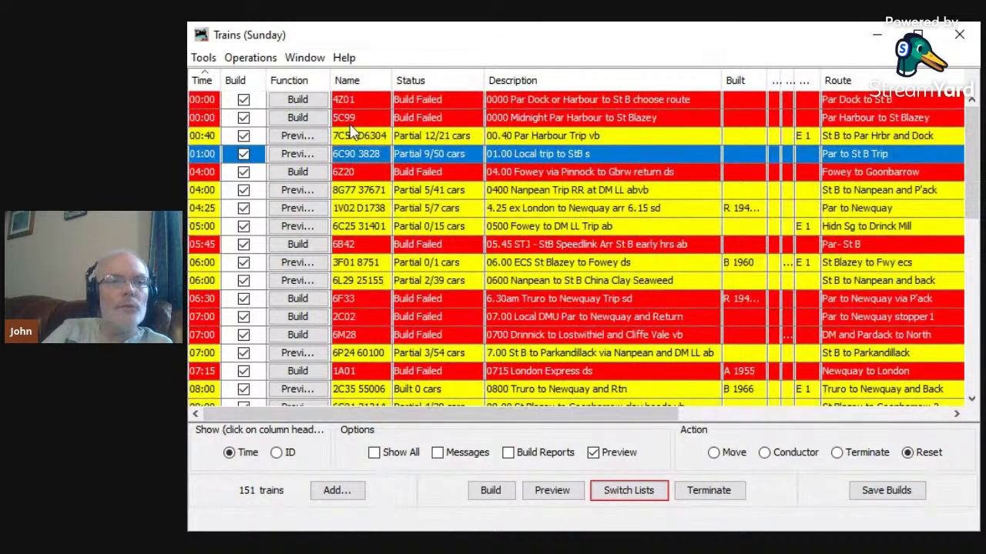
left_click(351, 138)
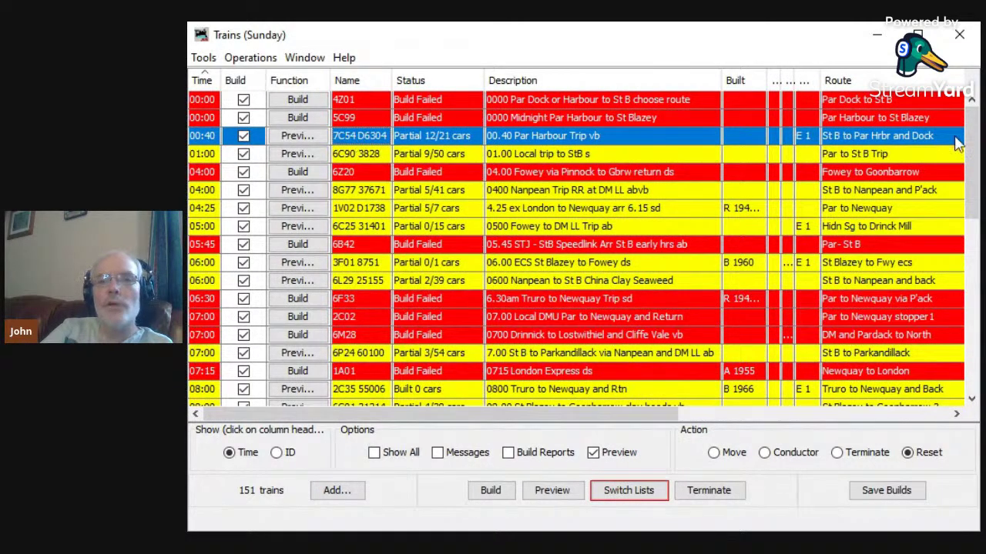
- Clear the Build checkbox of every train with Build Failed status, from 4Z01 at 00:00 through 3F02 at 18:15
left_click(918, 35)
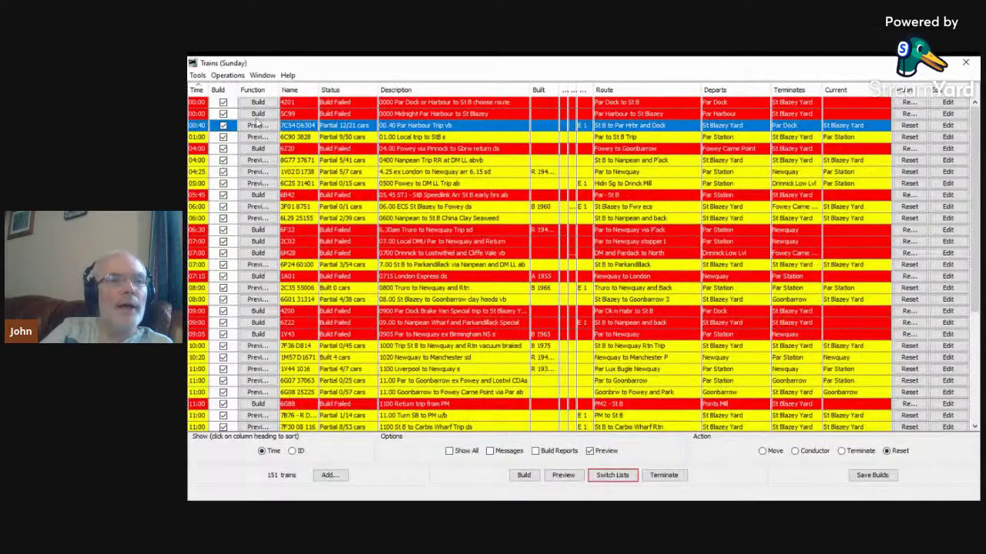
left_click(224, 102)
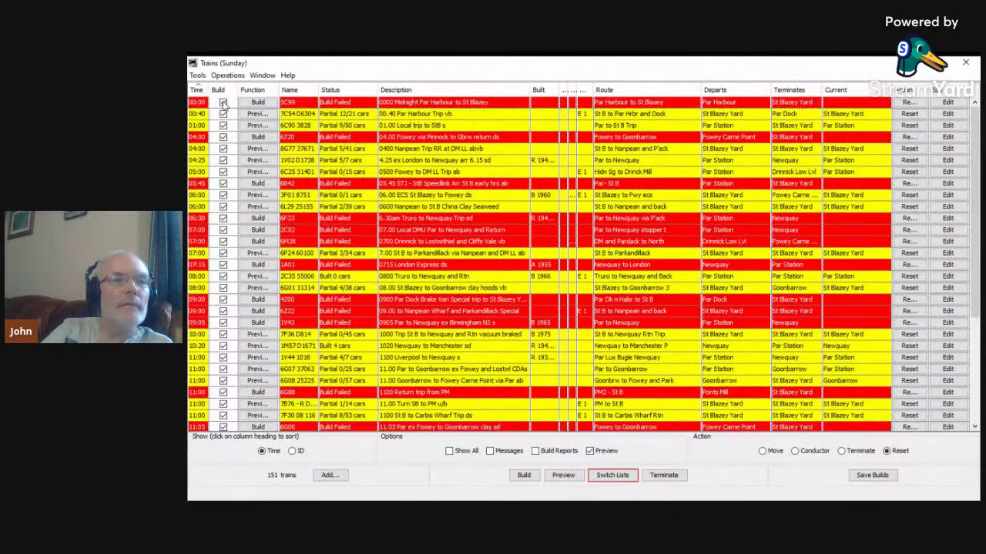
left_click(223, 103)
left_click(224, 126)
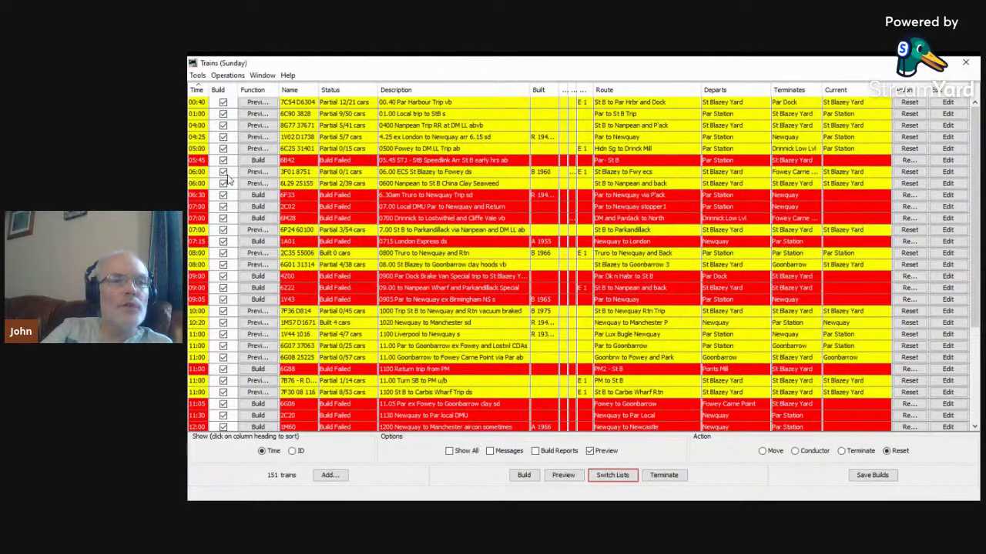
left_click(223, 160)
left_click(224, 185)
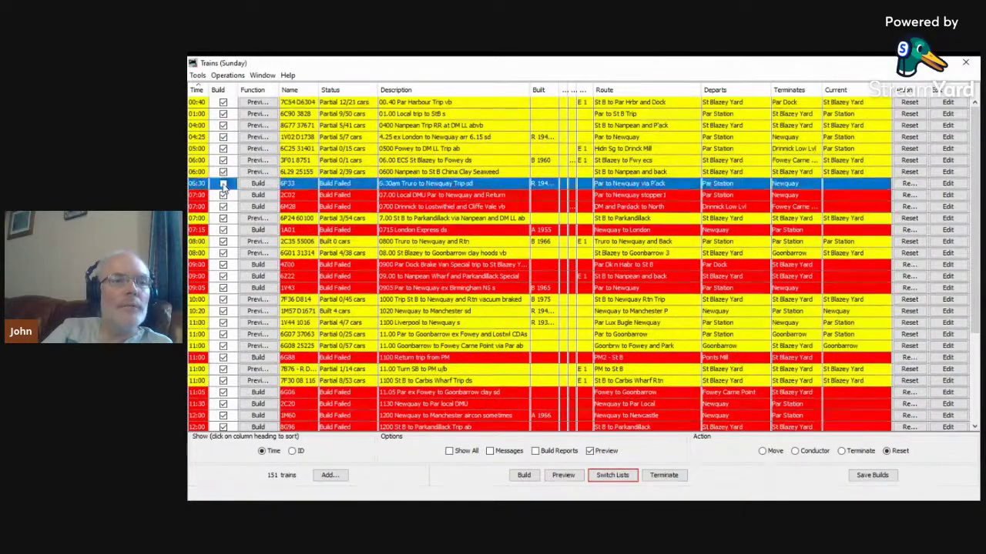
left_click(224, 185)
left_click(223, 185)
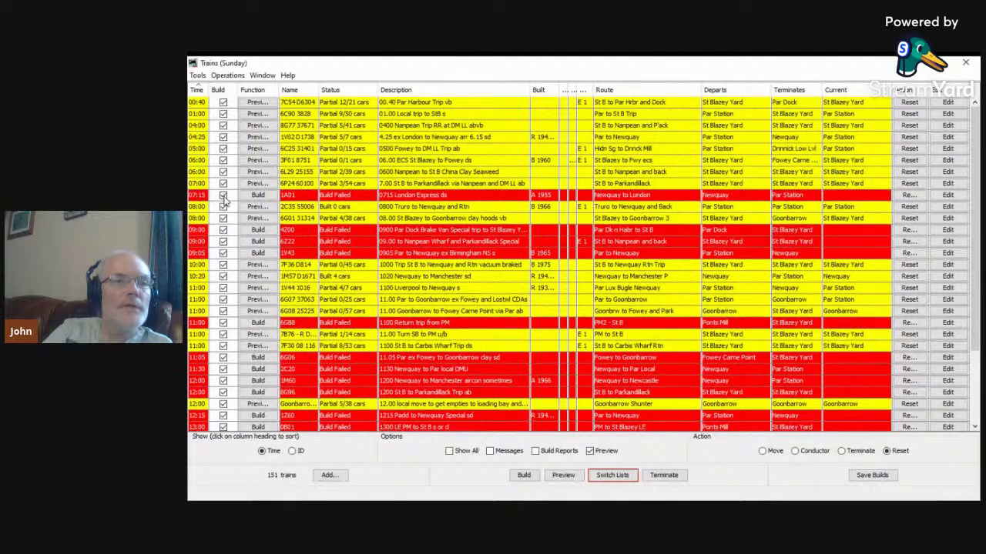
left_click(223, 196)
left_click(223, 218)
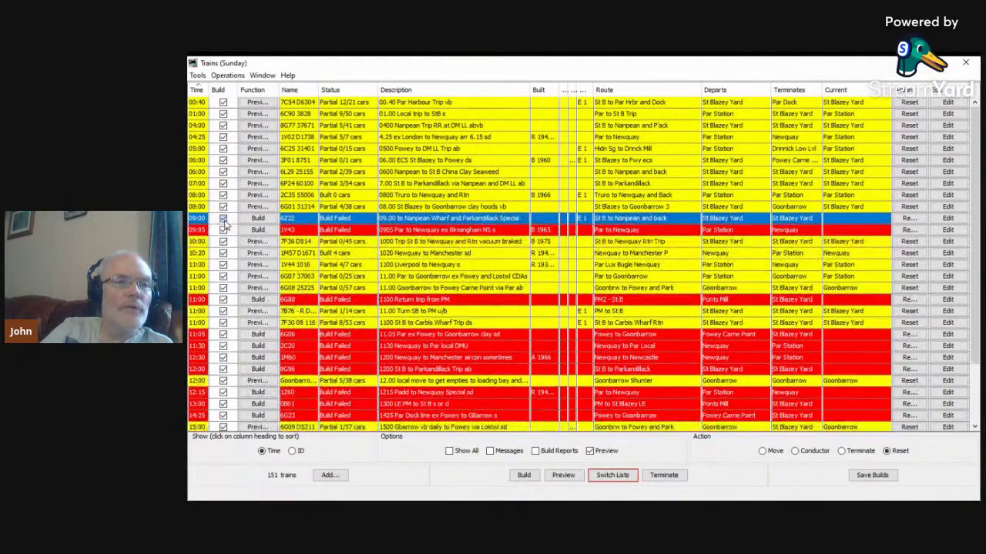
left_click(223, 218)
left_click(223, 276)
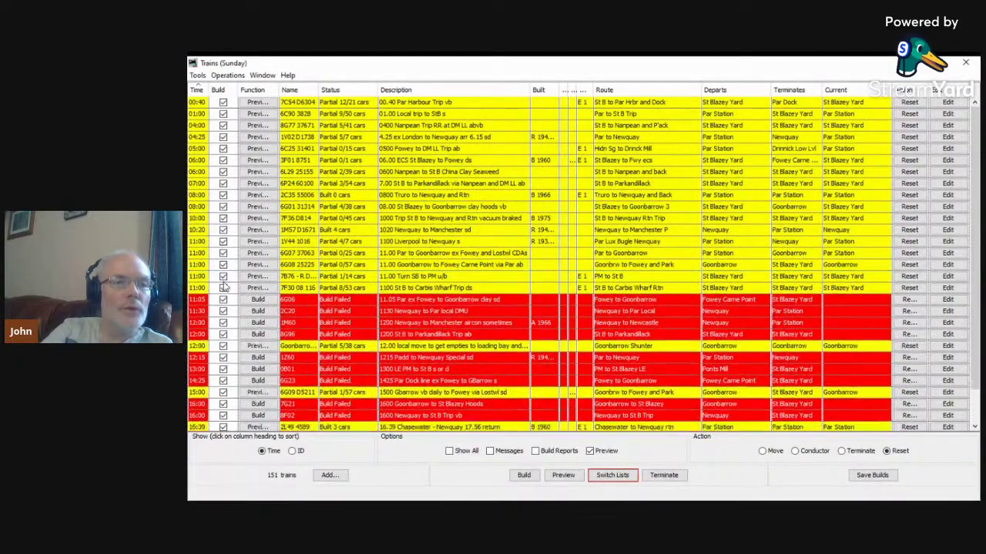
left_click(223, 299)
left_click(224, 299)
left_click(224, 299)
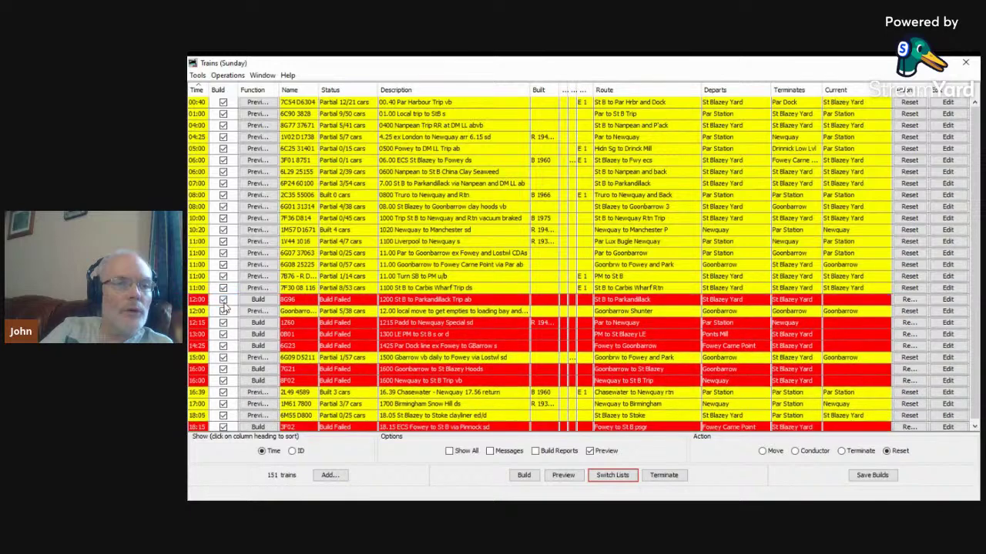
left_click(223, 299)
left_click(223, 311)
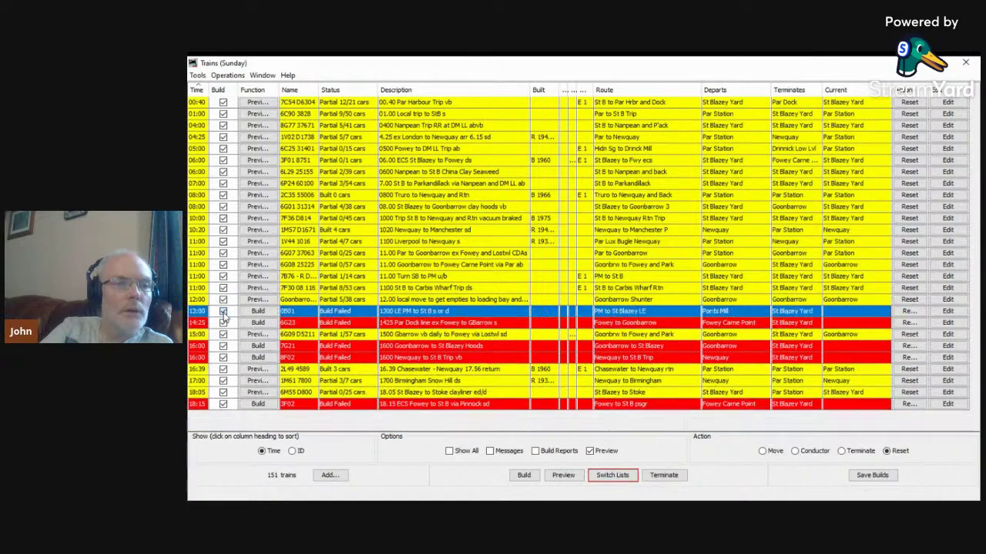
left_click(223, 311)
left_click(223, 322)
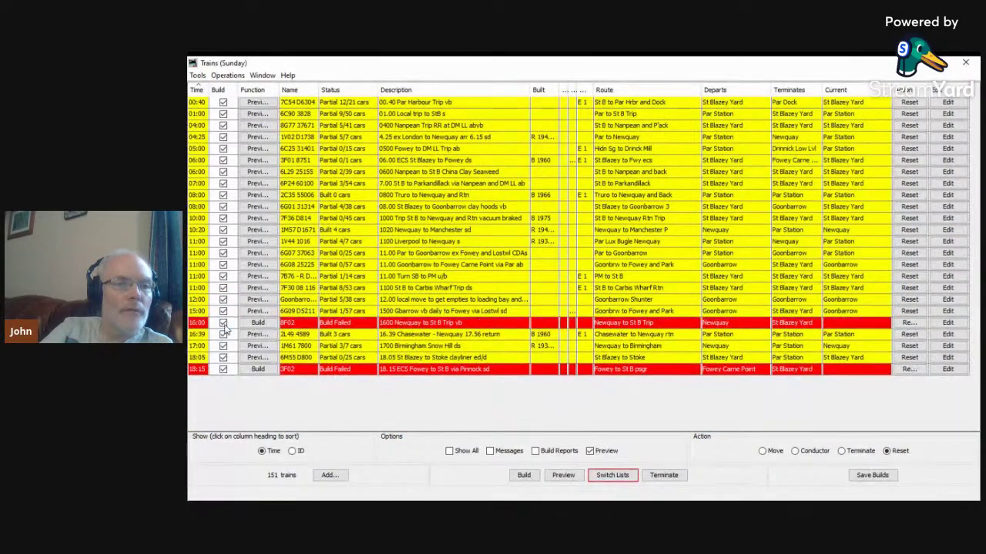
left_click(223, 323)
left_click(223, 358)
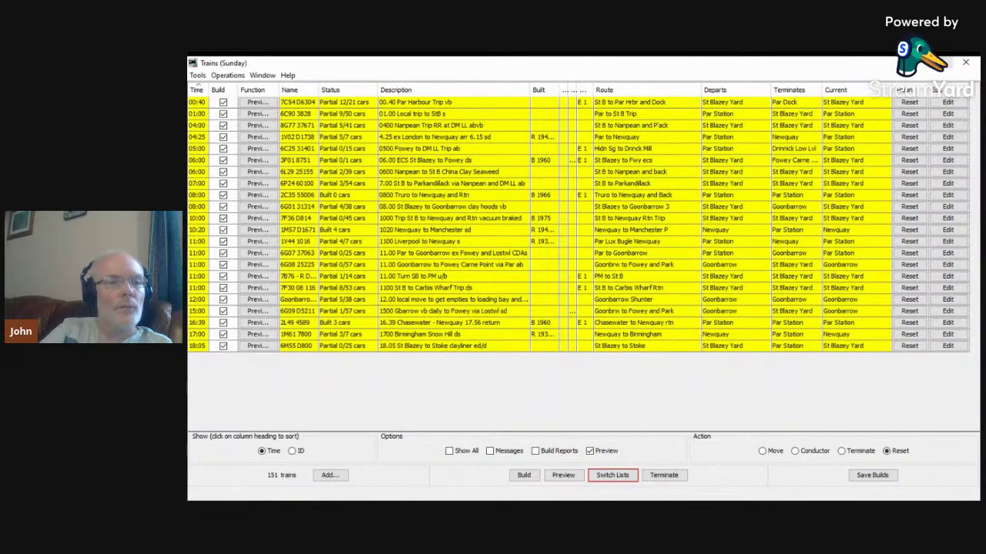
- Restore the Trains window to its smaller size and open the manifest preview for the 00.40 Par Harbour Trip
left_click(947, 62)
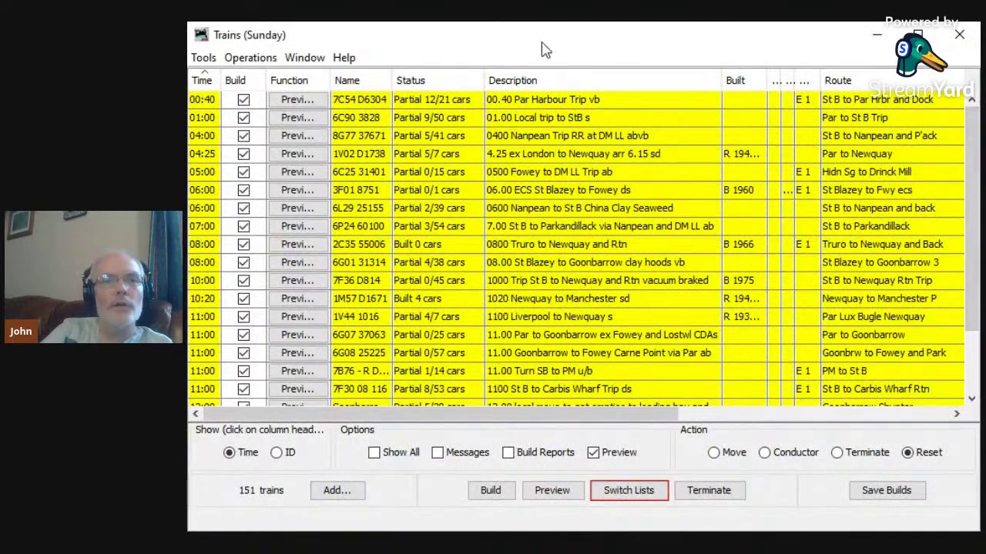
mouse_move(528, 46)
left_mouse_down()
mouse_move(516, 46)
mouse_move(529, 45)
left_mouse_up()
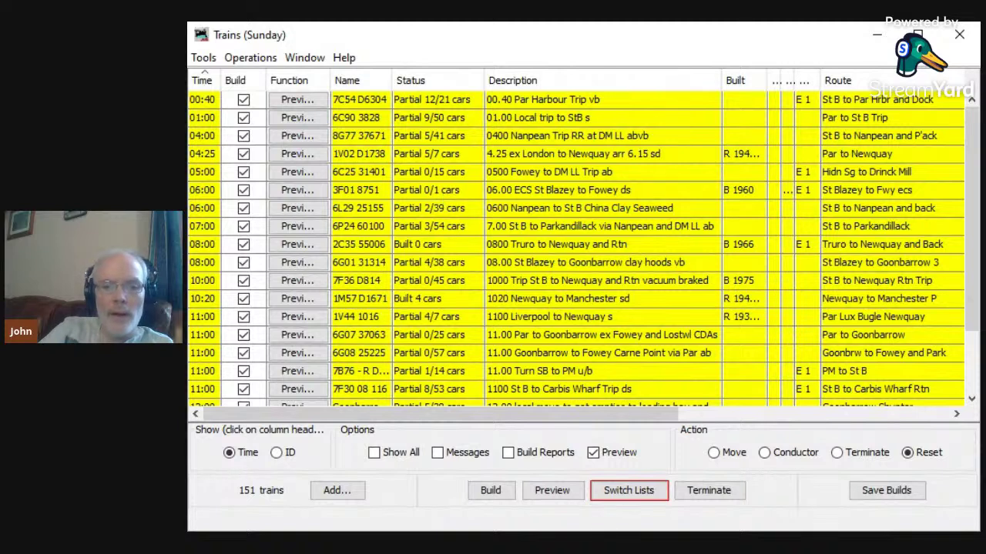
left_click(622, 544)
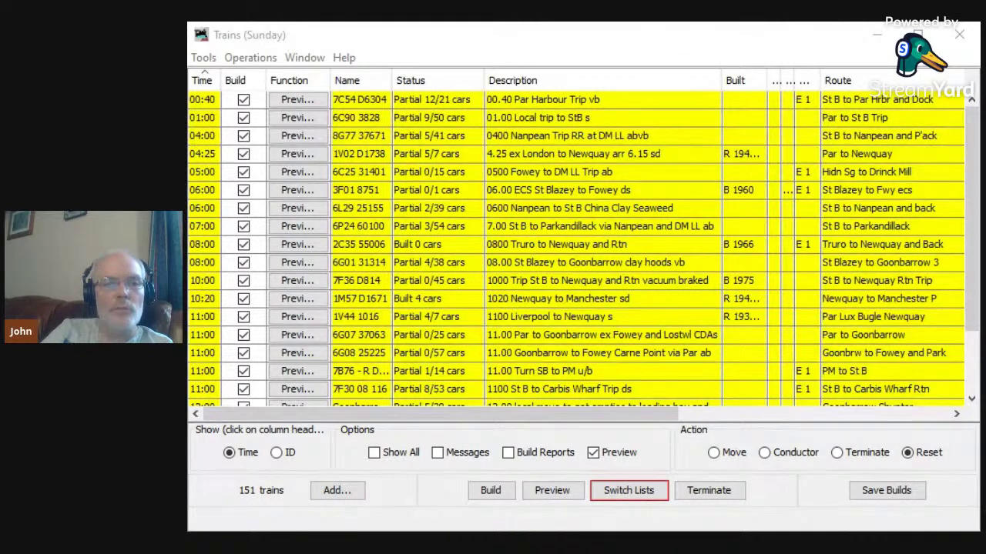
left_click(553, 283)
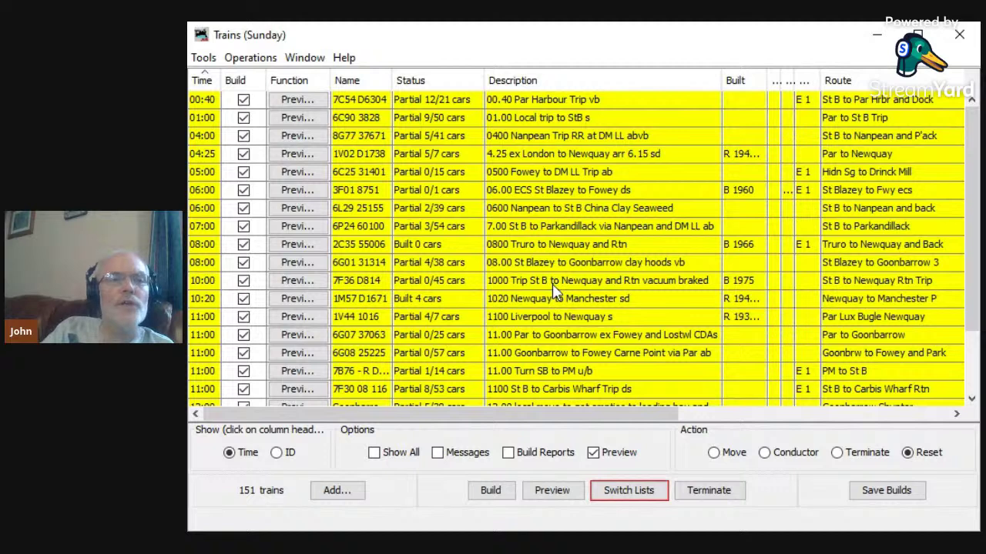
left_click(204, 104)
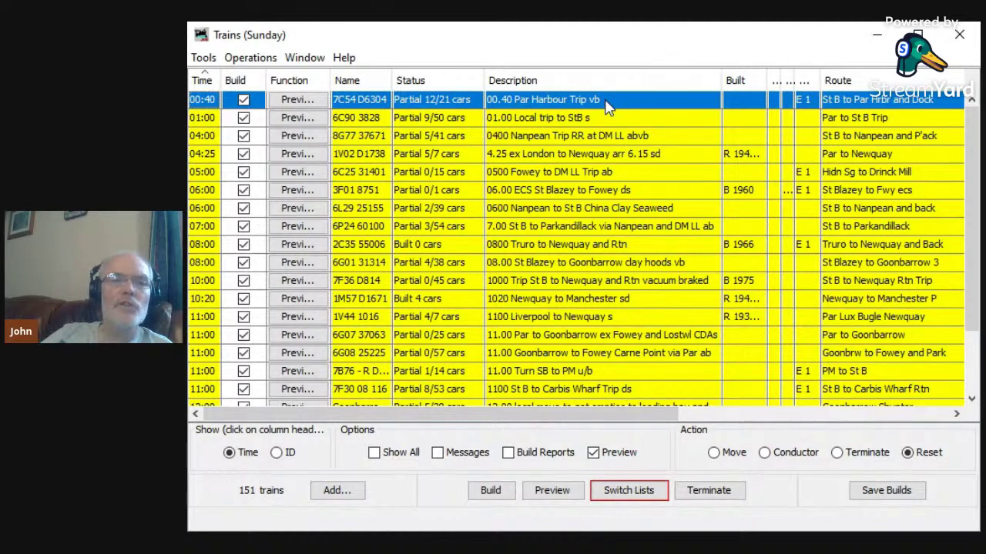
left_click(293, 107)
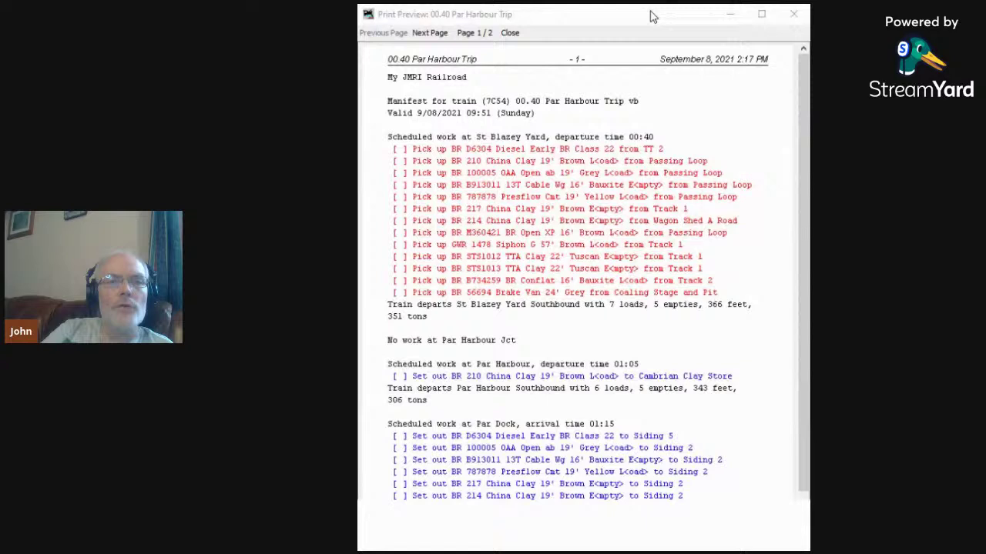
- Read both pages of the 00.40 Par Harbour Trip manifest, covering the pick-ups at St Blazey Yard and the set-outs at Par Harbour and Par Dock
left_click(653, 15)
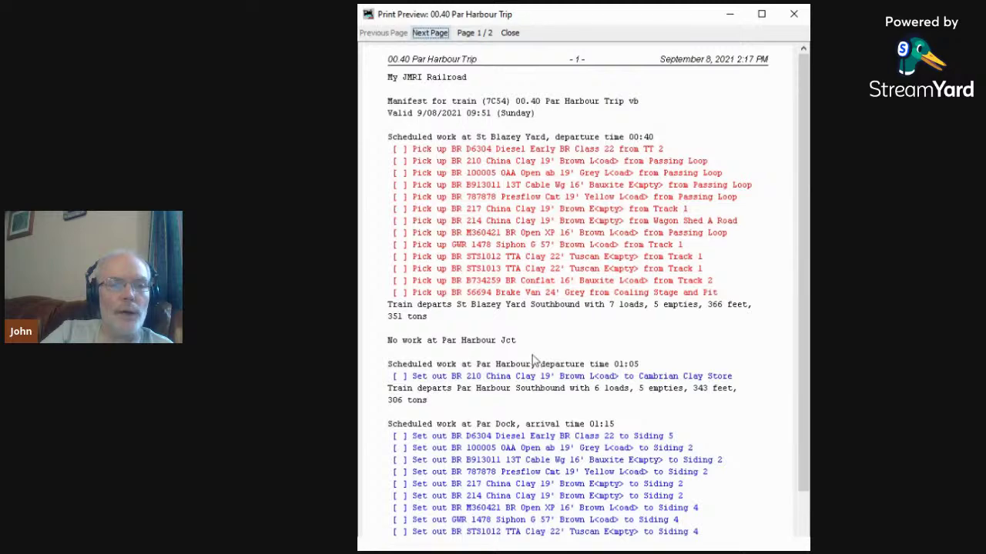
scroll(530, 360, "down", 1)
scroll(530, 360, "down", 2)
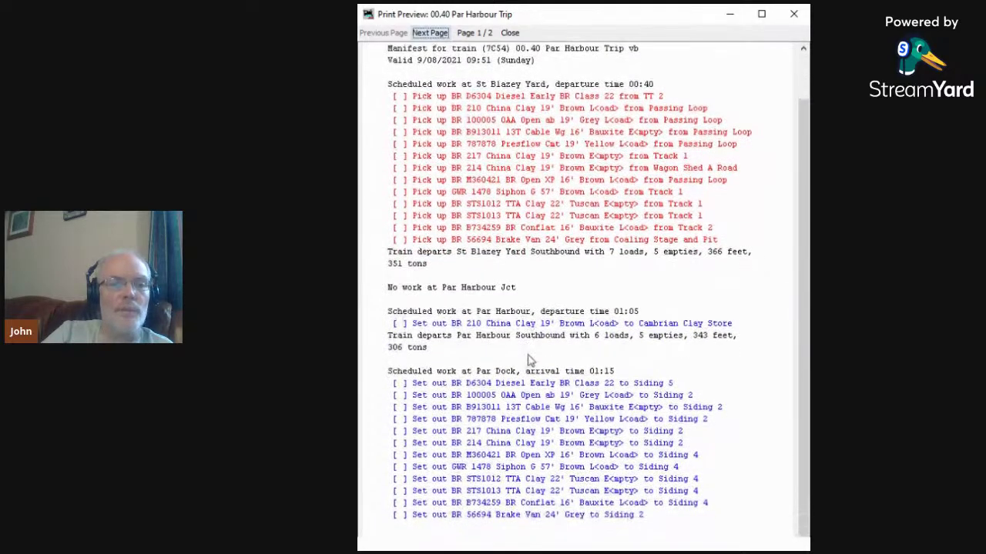
scroll(529, 361, "down", 1)
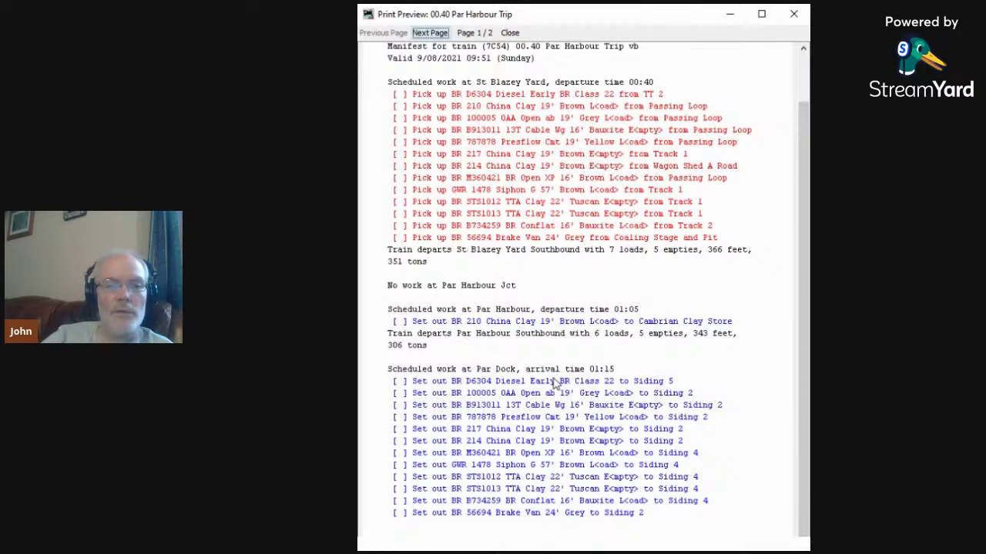
left_click(438, 34)
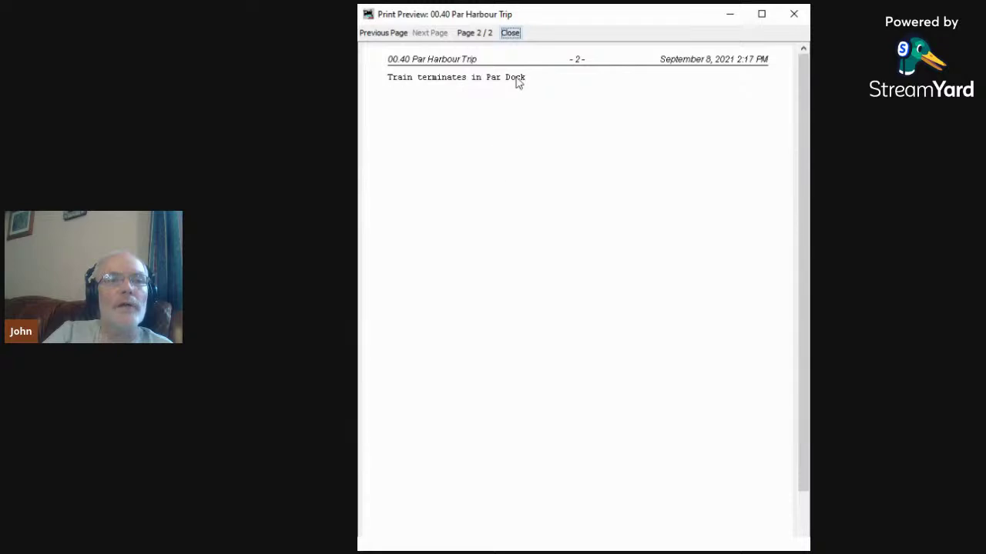
left_click(396, 34)
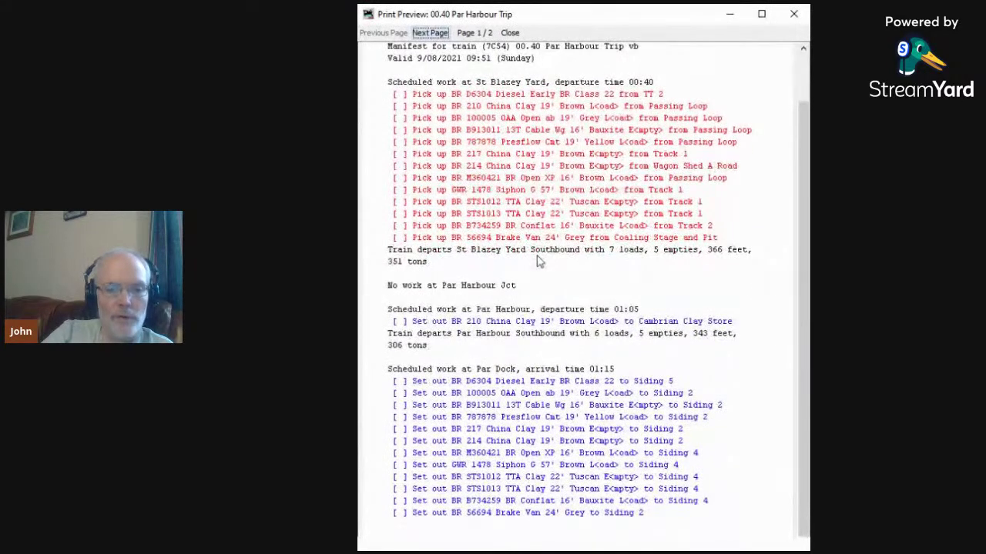
scroll(538, 262, "up", 1)
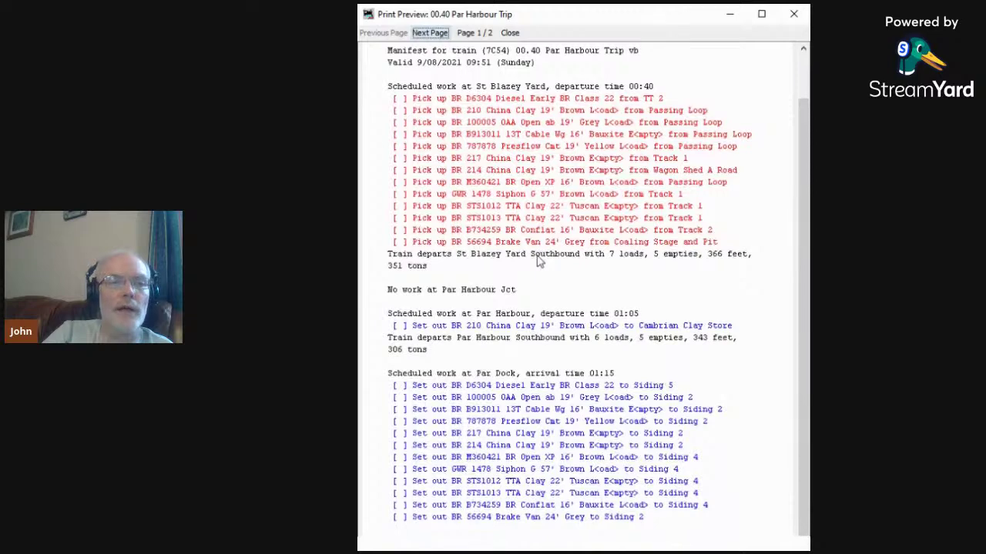
scroll(537, 262, "up", 2)
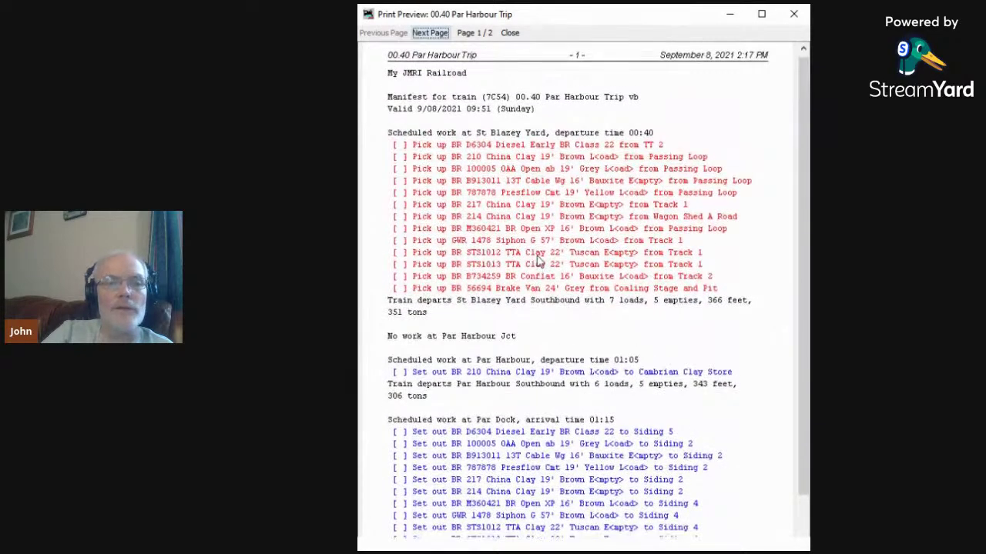
scroll(537, 262, "up", 1)
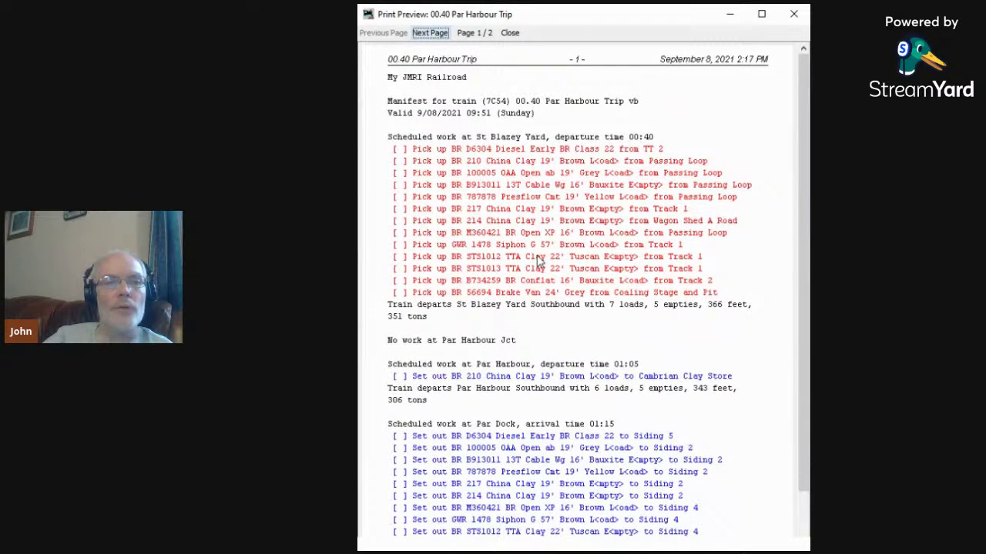
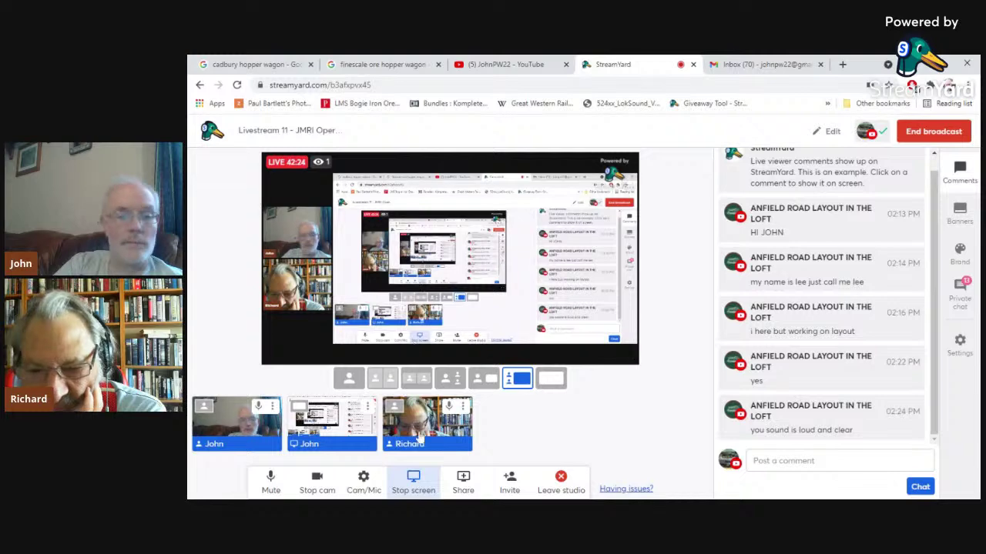
- Stop the current screen share in the StreamYard broadcast
left_click(412, 487)
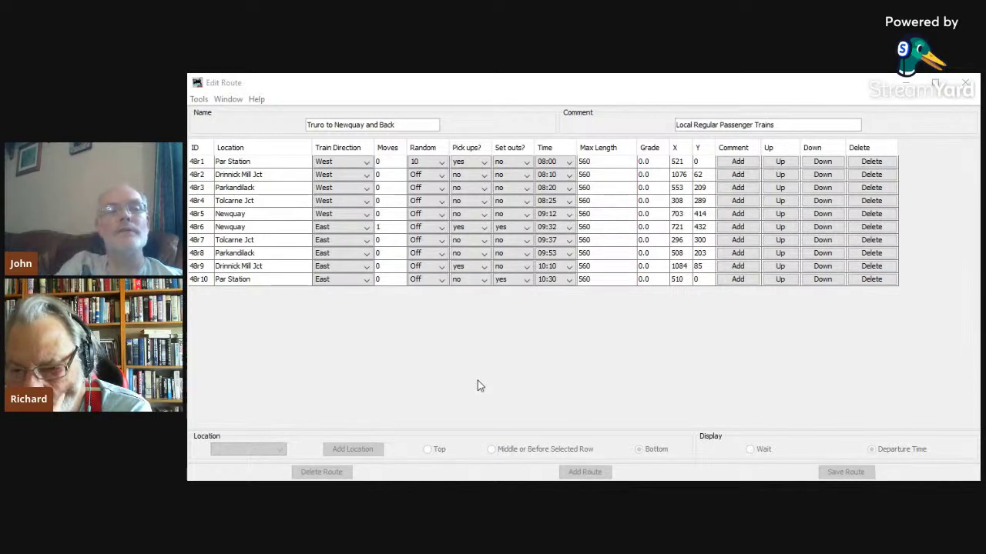
- Open the Random choices for the first Par Station stop in the Truro to Newquay and Back route
left_click(444, 163)
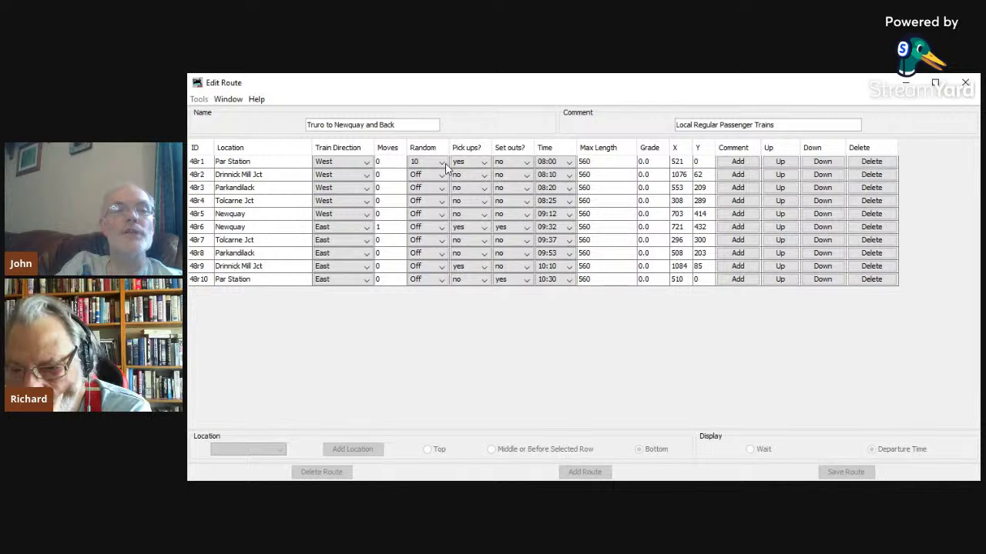